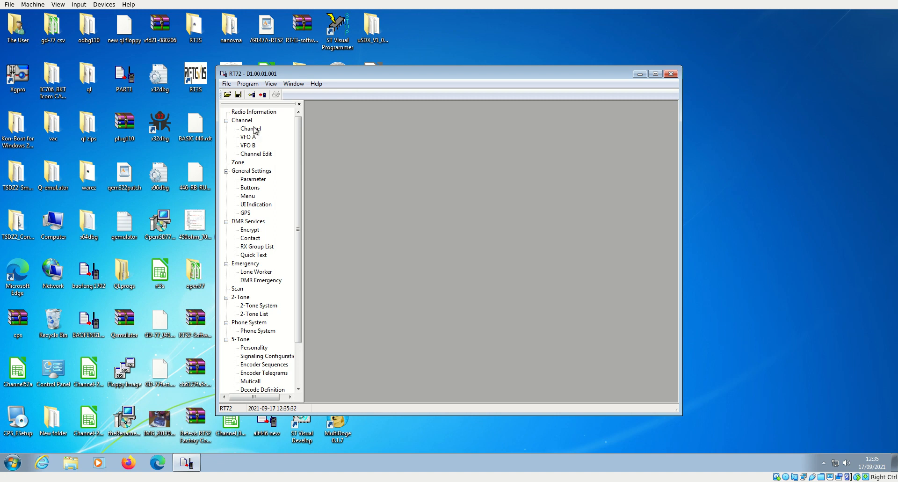
- Set the RX frequency of Channel 1 to 446.00625 MHz in the channel editor
{"action": "double_click", "coordinate": [254, 129]}
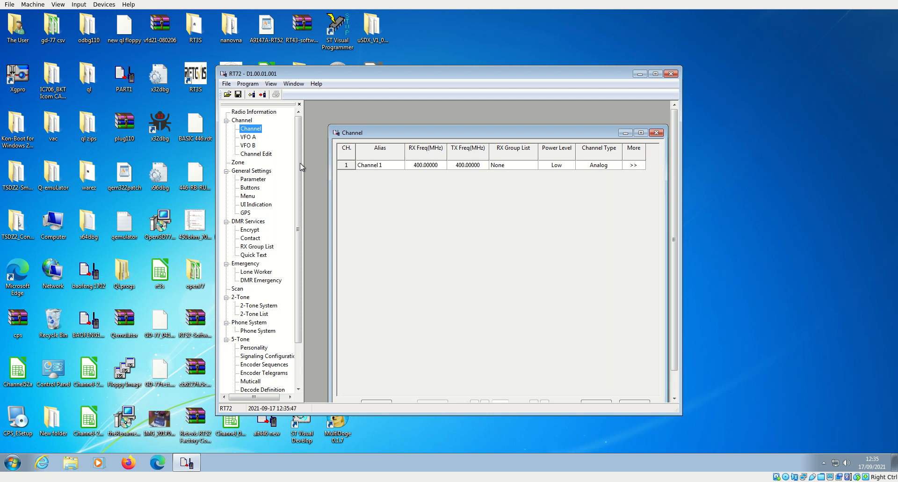
{"action": "left_click", "coordinate": [267, 155]}
{"action": "left_click_drag", "start_coordinate": [447, 145], "coordinate": [412, 110]}
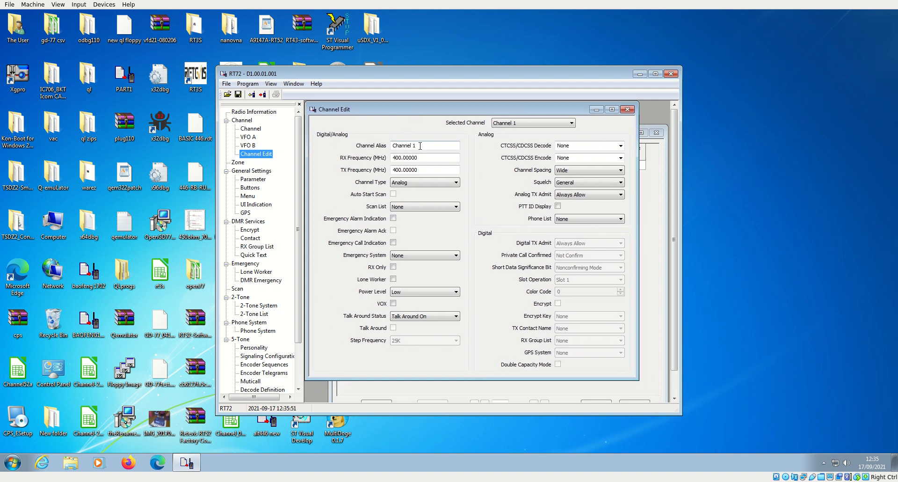
{"action": "double_click", "coordinate": [421, 158]}
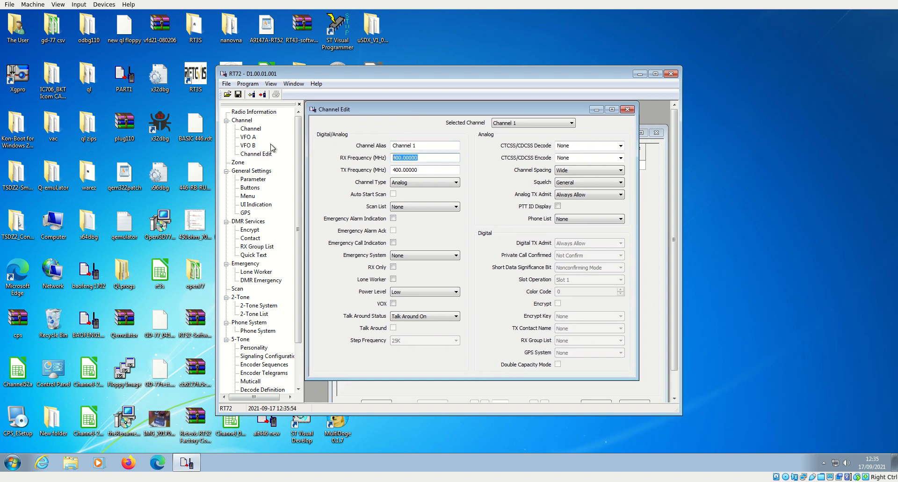
{"action": "type", "text": "446"}
{"action": "type", "text": ".090"}
{"action": "type", "text": "0625"}
{"action": "left_click", "coordinate": [627, 109]}
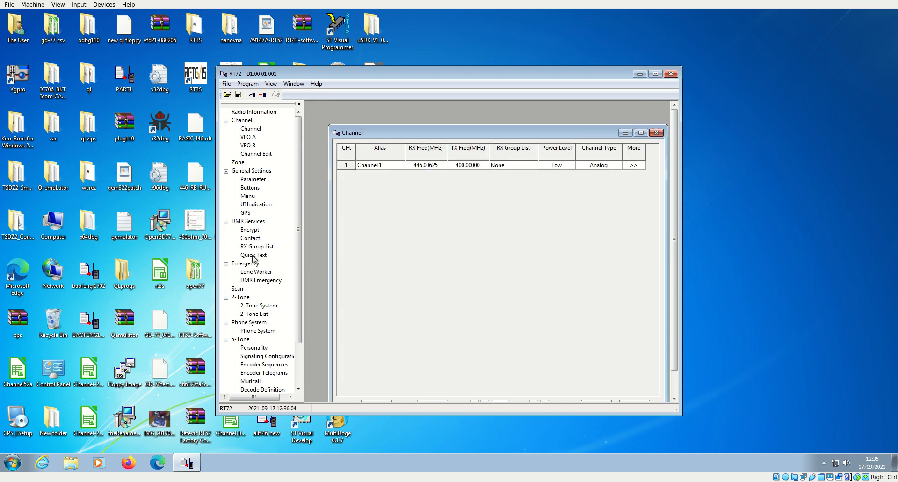
- Add a Group Call contact with call ID 9 and the alias TG9 to the DMR contacts
{"action": "left_click", "coordinate": [251, 239]}
{"action": "left_click", "coordinate": [552, 182]}
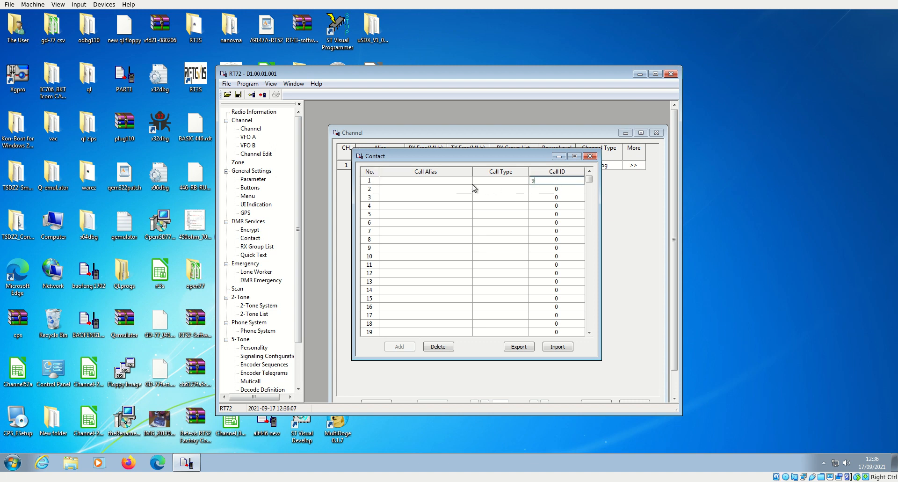
{"action": "left_click", "coordinate": [432, 180]}
{"action": "type", "text": "tg"}
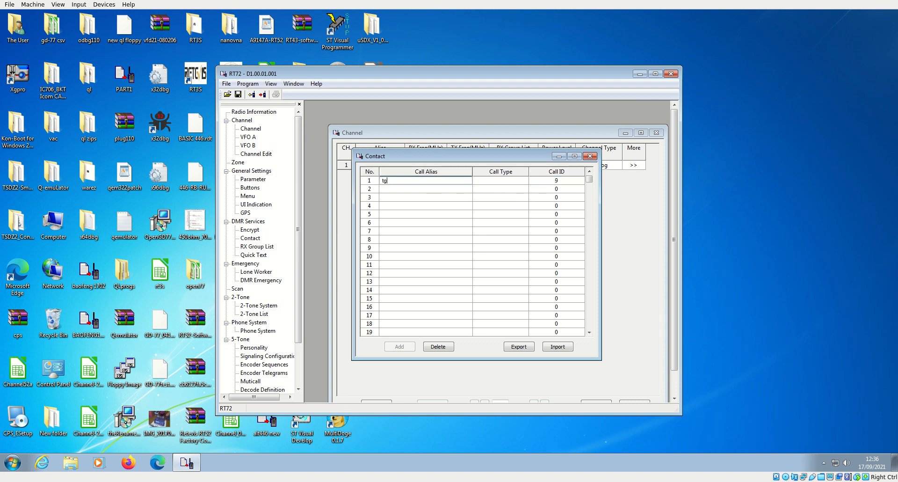
{"action": "key", "text": "BackSpace"}
{"action": "key", "text": "BackSpace"}
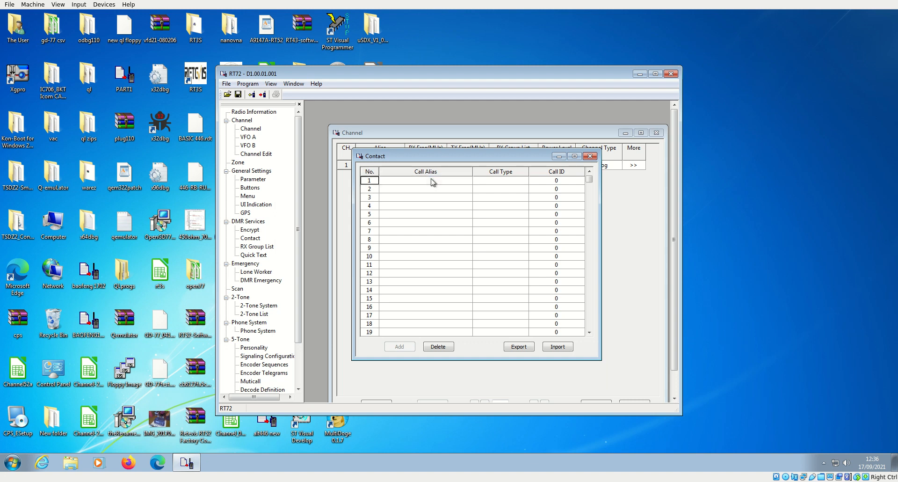
{"action": "left_click", "coordinate": [495, 181]}
{"action": "left_click", "coordinate": [496, 182]}
{"action": "left_click", "coordinate": [497, 195]}
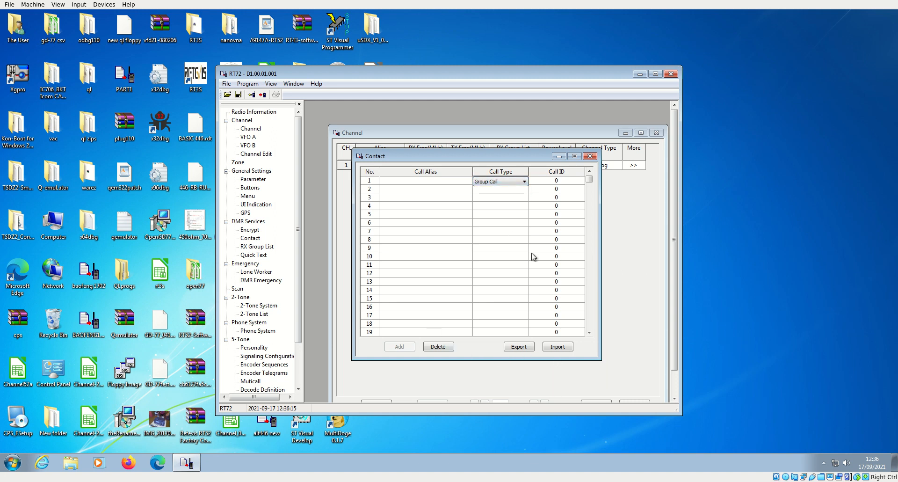
{"action": "left_click", "coordinate": [590, 156]}
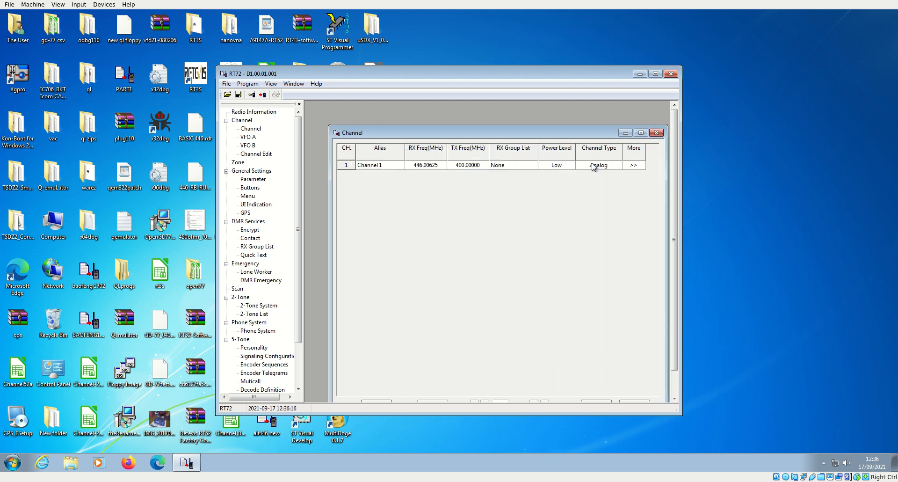
- Set Channel 1's TX frequency to 446.00625 MHz and its channel type to Digital
{"action": "left_click", "coordinate": [389, 166]}
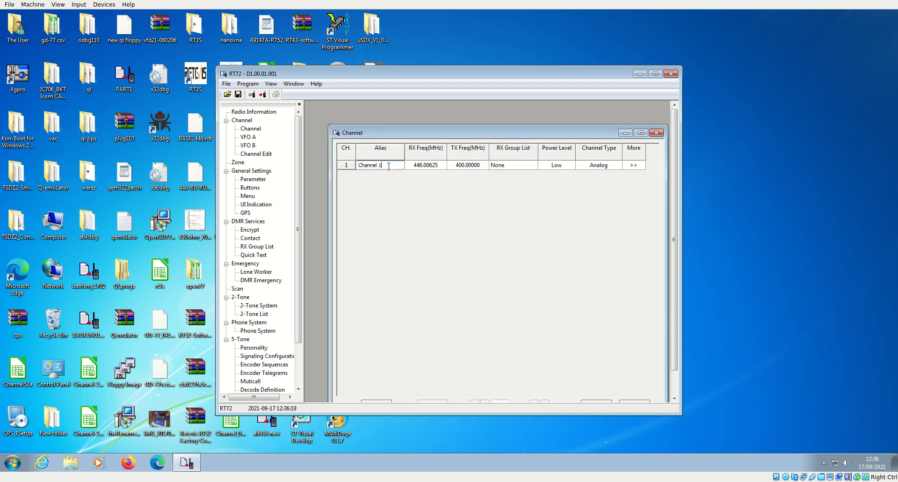
{"action": "left_click", "coordinate": [262, 156]}
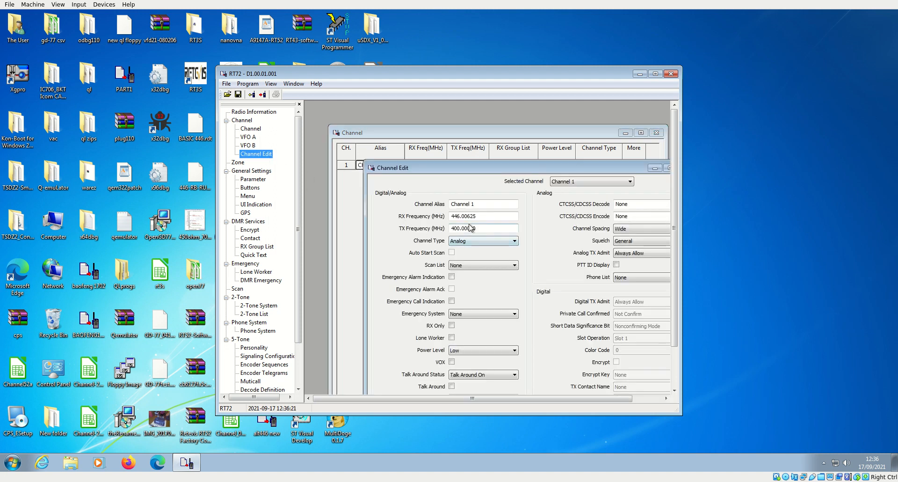
{"action": "left_click_drag", "start_coordinate": [485, 226], "coordinate": [383, 218]}
{"action": "type", "text": "446.00"}
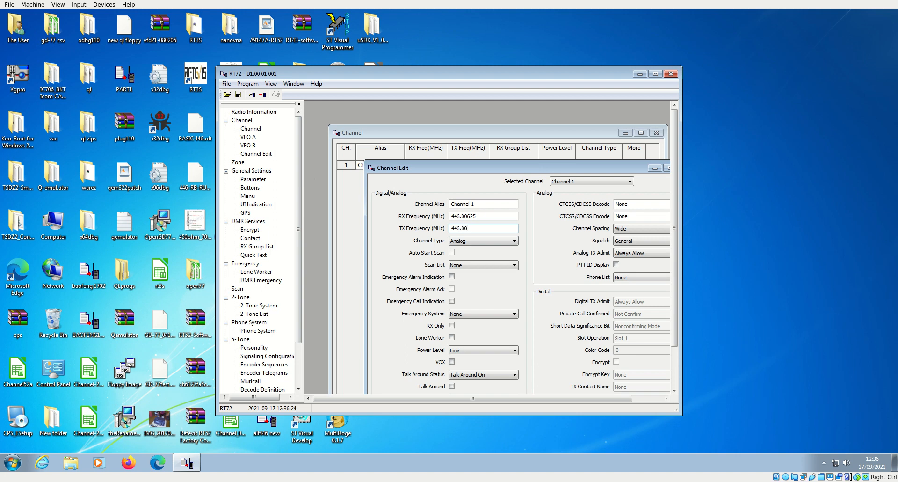
{"action": "left_click", "coordinate": [383, 218]}
{"action": "left_click", "coordinate": [484, 241]}
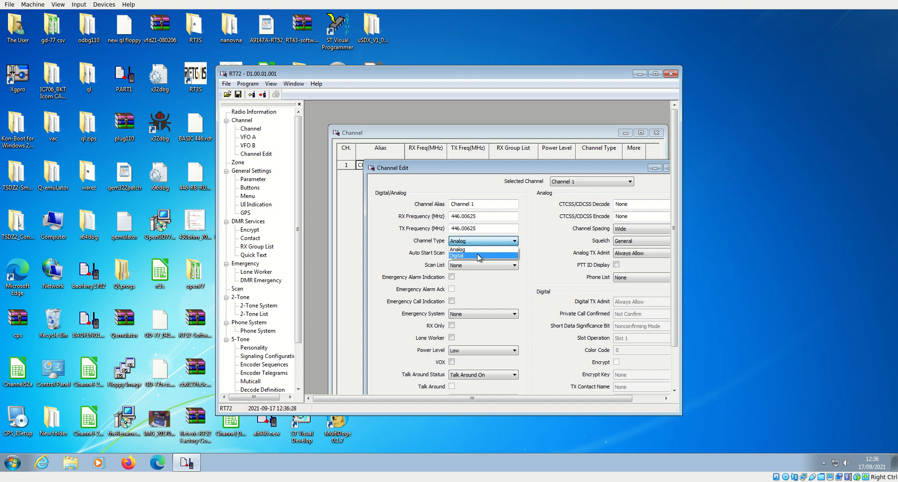
{"action": "left_click", "coordinate": [477, 254]}
{"action": "left_click_drag", "start_coordinate": [438, 164], "coordinate": [403, 117]}
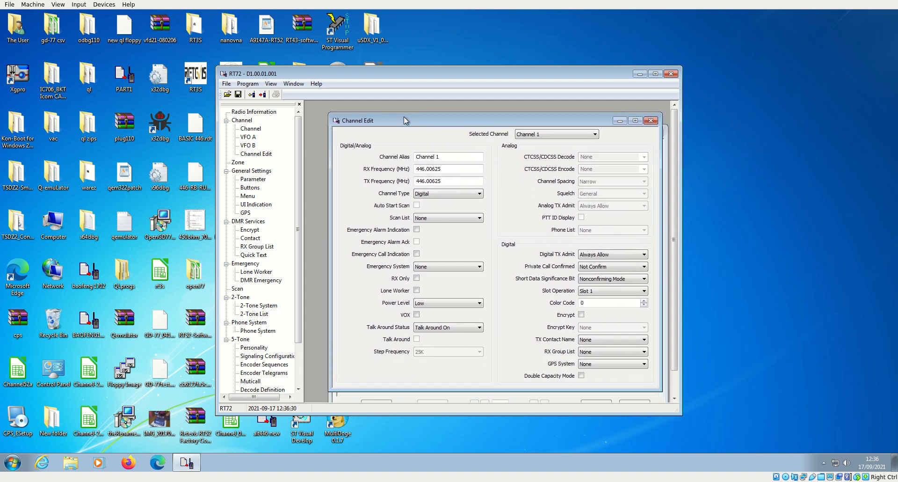
- Assign scan list List1 to Channel 1 and set its power level to High
{"action": "left_click", "coordinate": [439, 218]}
{"action": "left_click", "coordinate": [434, 232]}
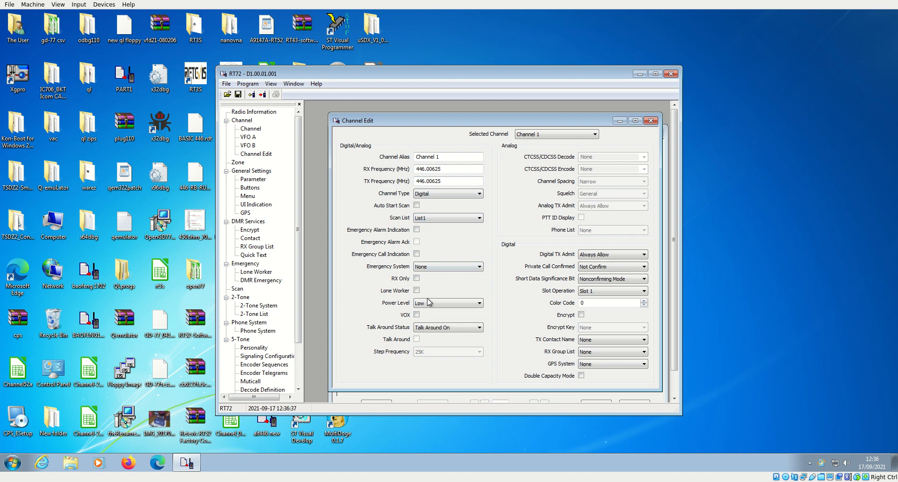
{"action": "left_click", "coordinate": [427, 304]}
{"action": "left_click", "coordinate": [426, 316]}
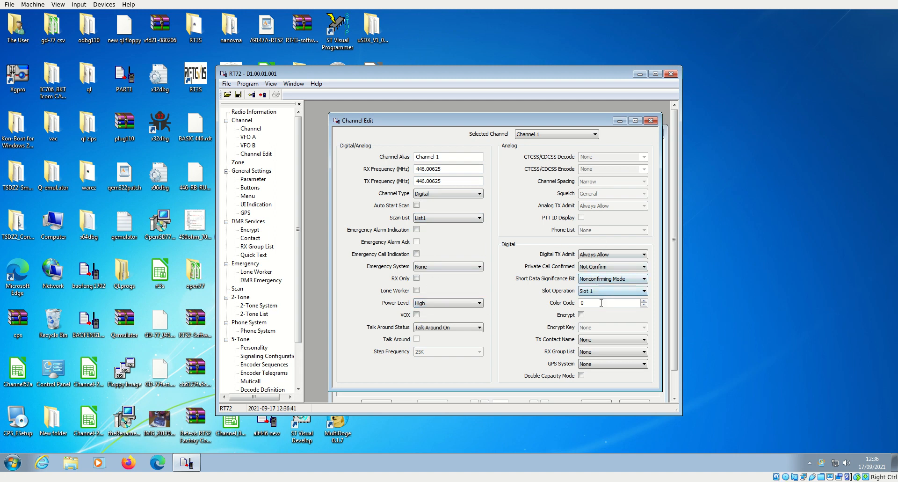
- Configure Channel 1's digital settings with color code 1, TX contact TG9 and RX group list List 1
{"action": "left_click", "coordinate": [644, 300]}
{"action": "left_click", "coordinate": [608, 341]}
{"action": "left_click", "coordinate": [644, 389]}
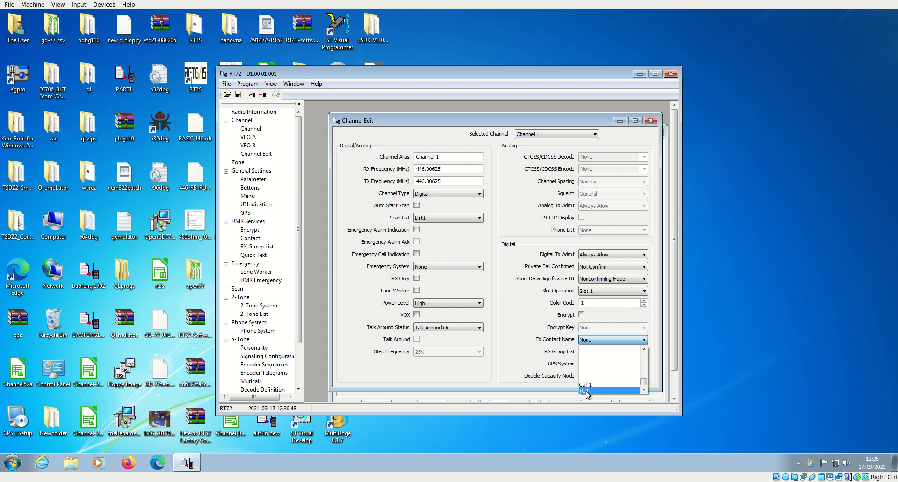
{"action": "left_click", "coordinate": [586, 391]}
{"action": "left_click", "coordinate": [596, 352]}
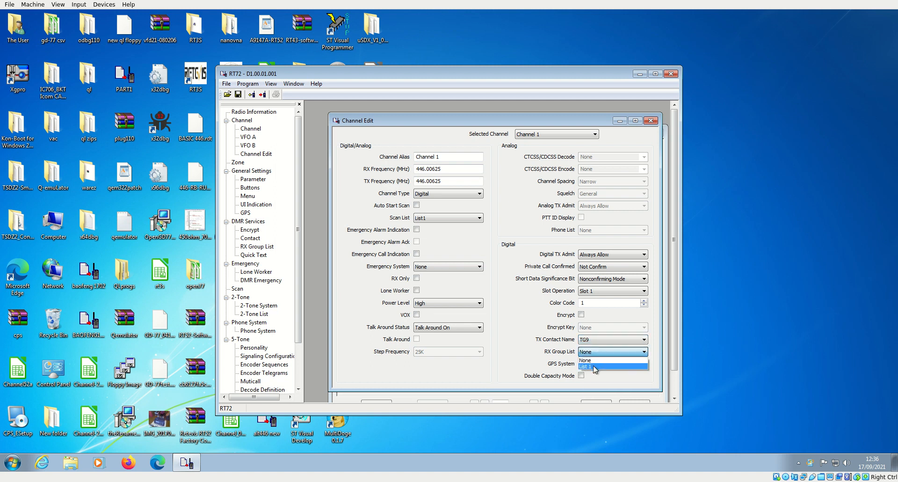
{"action": "left_click", "coordinate": [593, 366]}
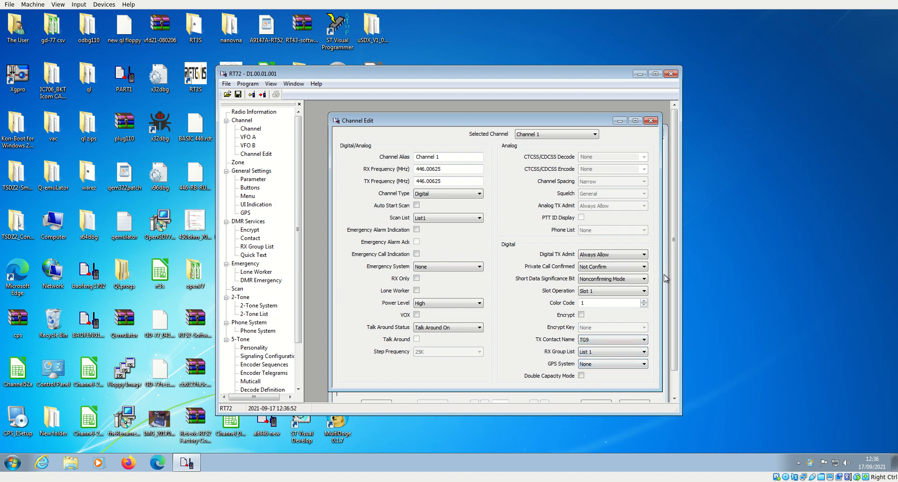
- Close the channel editor and the channel list, and reopen the channel list with its export option in view
{"action": "left_click_drag", "start_coordinate": [674, 308], "coordinate": [674, 323]}
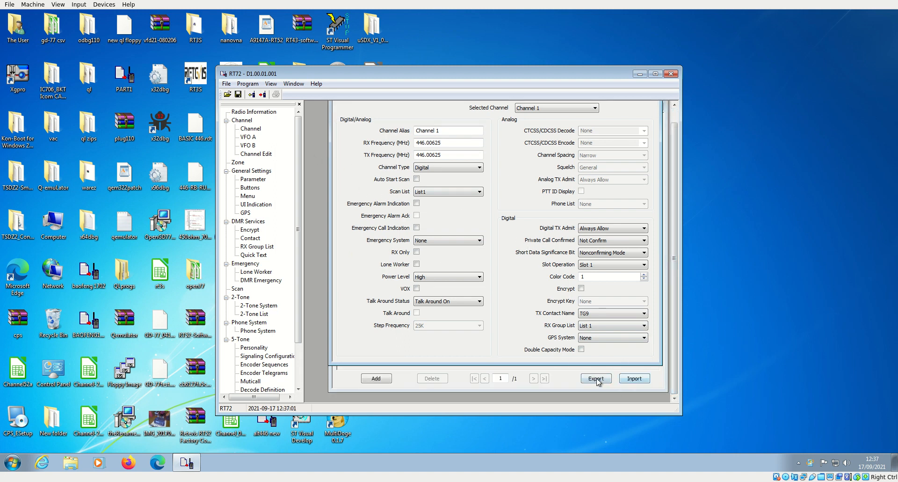
{"action": "left_click", "coordinate": [674, 105]}
{"action": "left_click", "coordinate": [651, 107]}
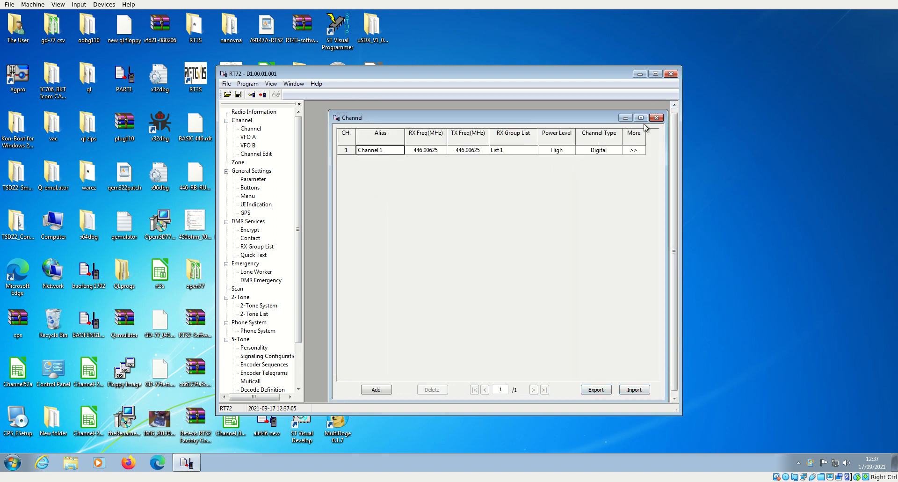
{"action": "left_click", "coordinate": [656, 117]}
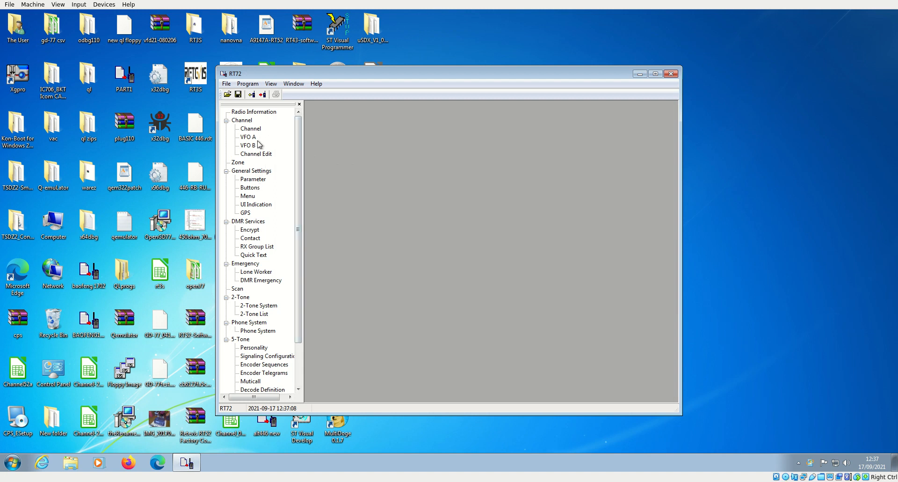
{"action": "left_click", "coordinate": [251, 129]}
{"action": "left_click_drag", "start_coordinate": [501, 176], "coordinate": [451, 100]}
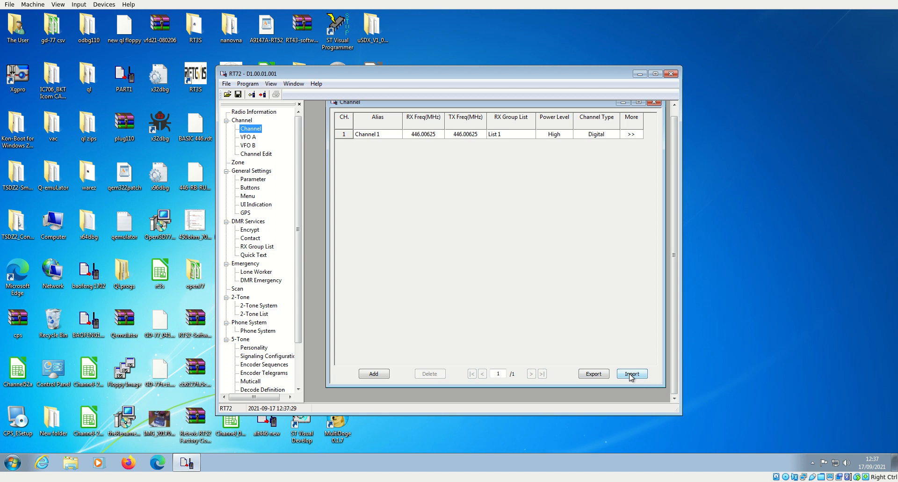
{"action": "left_click", "coordinate": [602, 376]}
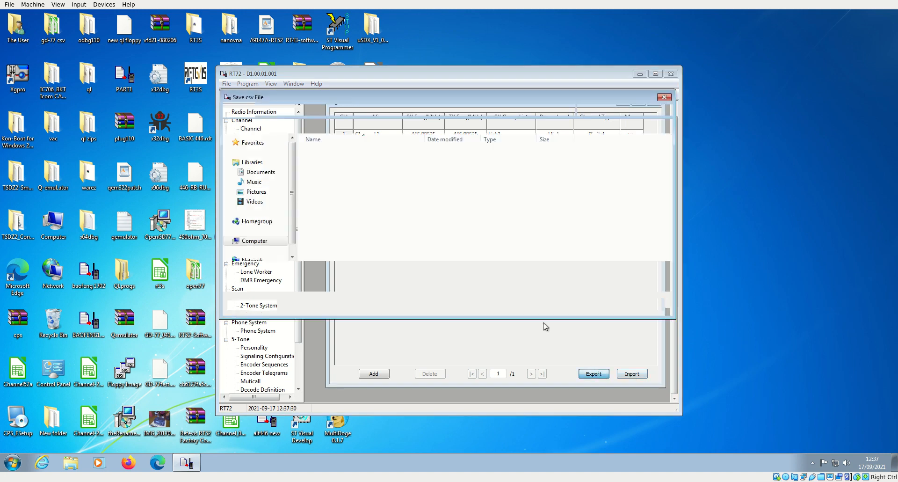
{"action": "left_click", "coordinate": [328, 110]}
{"action": "left_click_drag", "start_coordinate": [356, 274], "coordinate": [298, 262]}
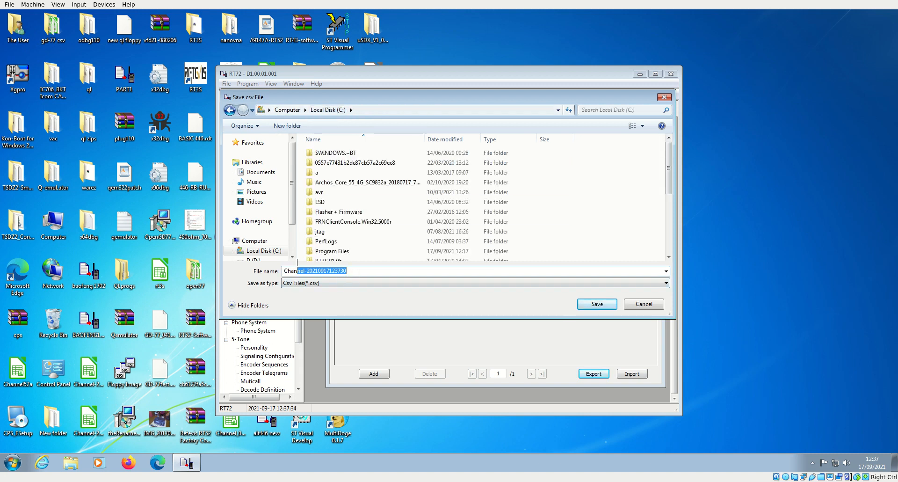
{"action": "left_click_drag", "start_coordinate": [351, 270], "coordinate": [280, 271]}
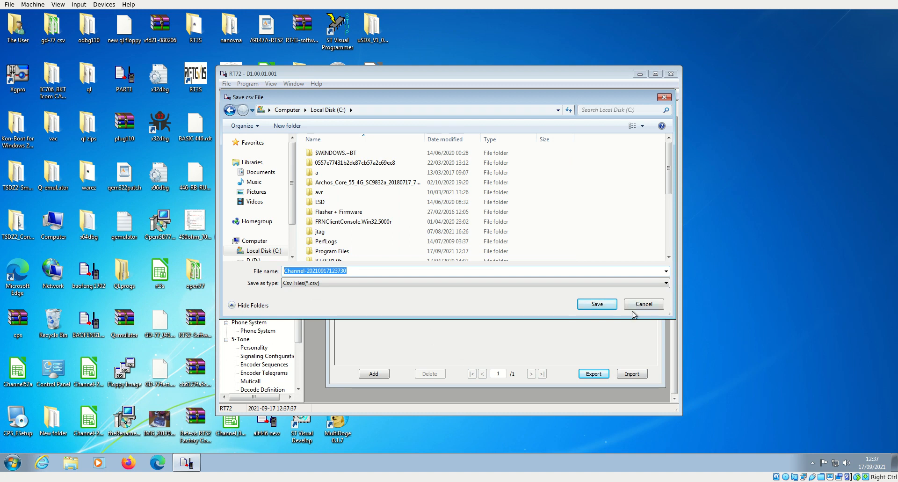
{"action": "left_click", "coordinate": [605, 304]}
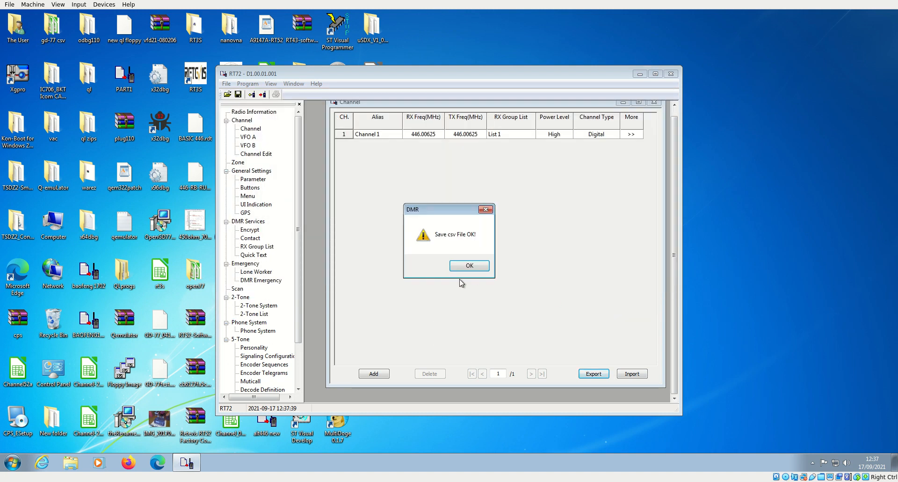
{"action": "left_click", "coordinate": [469, 266]}
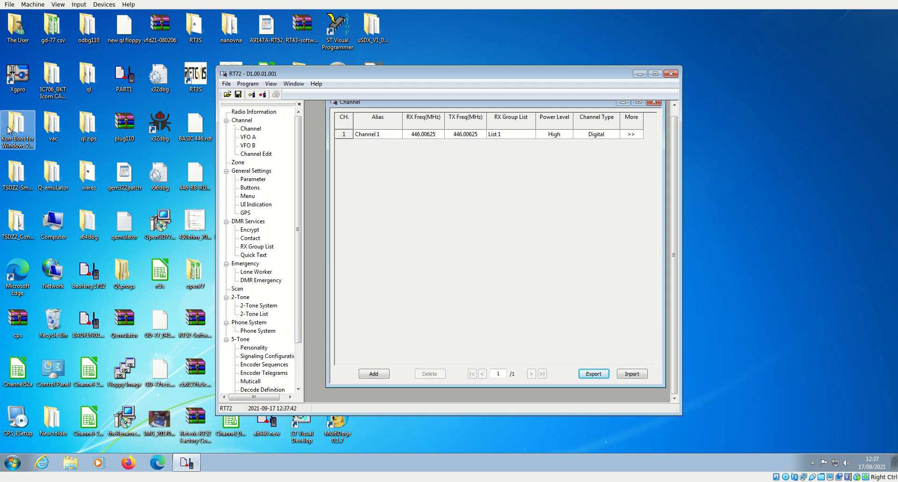
{"action": "double_click", "coordinate": [52, 224]}
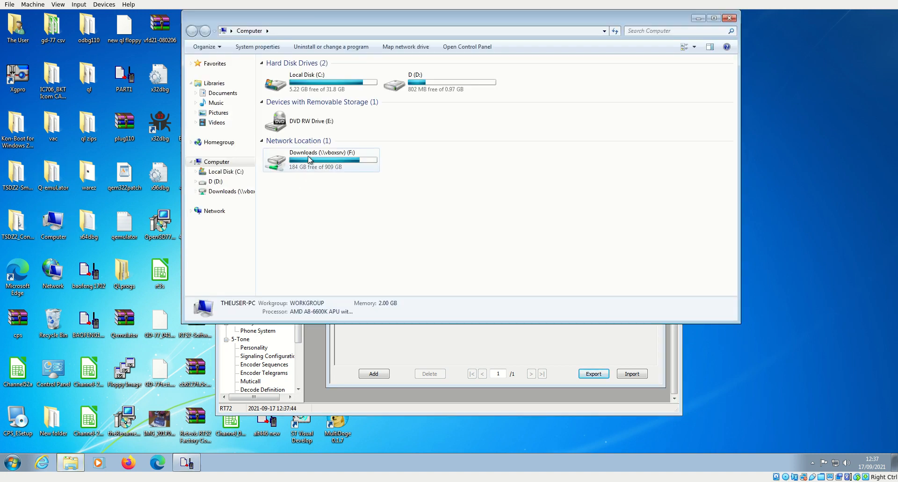
{"action": "double_click", "coordinate": [323, 82]}
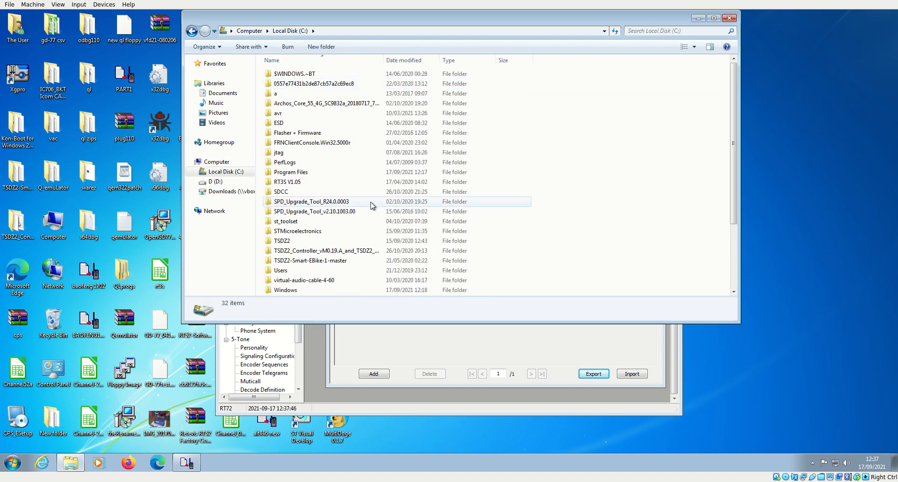
{"action": "scroll", "coordinate": [371, 205], "scroll_direction": "down", "scroll_amount": 3}
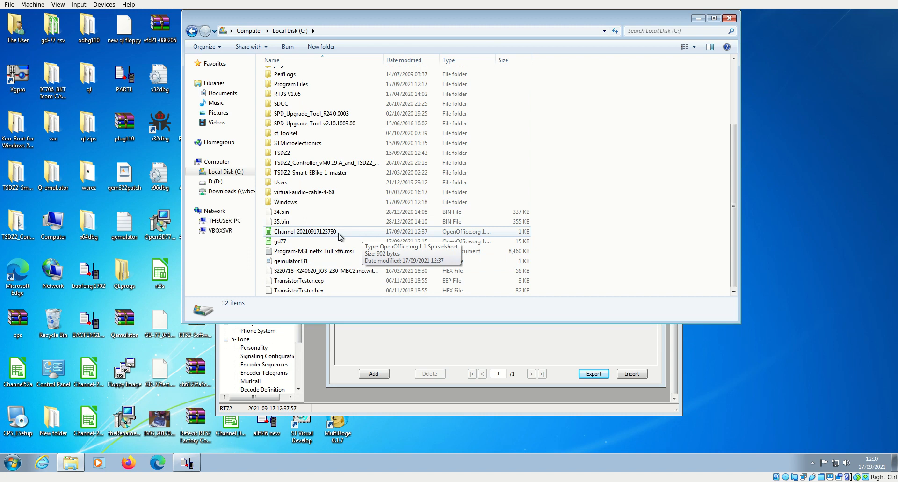
{"action": "double_click", "coordinate": [339, 233]}
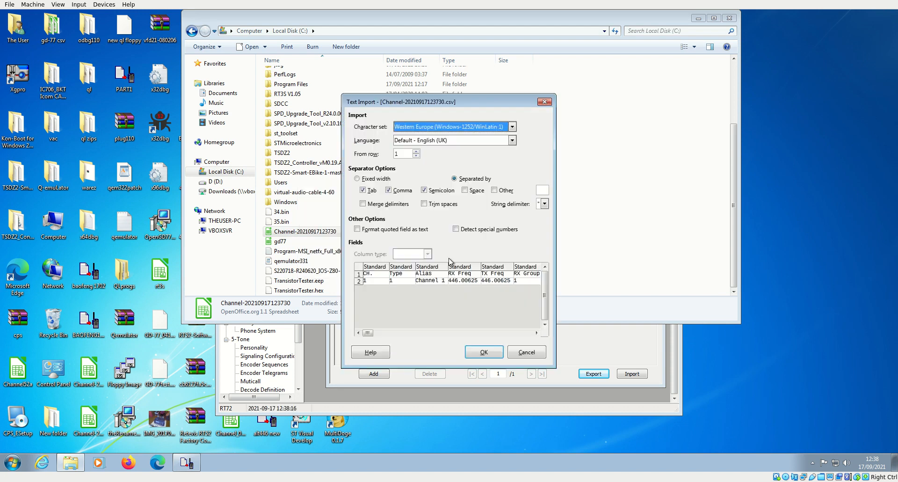
{"action": "left_click", "coordinate": [484, 352]}
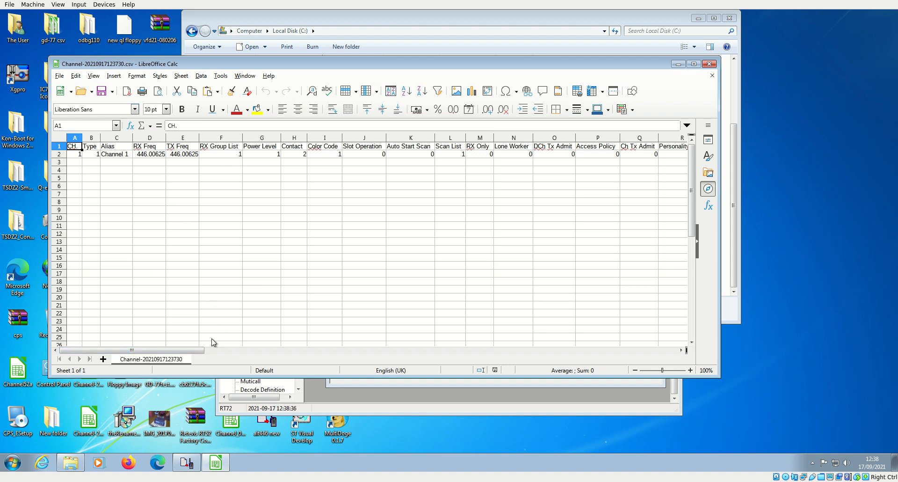
- Copy the entire Channel 1 row, row 2, of the spreadsheet
{"action": "left_click_drag", "start_coordinate": [186, 354], "coordinate": [59, 338]}
{"action": "left_click", "coordinate": [59, 154]}
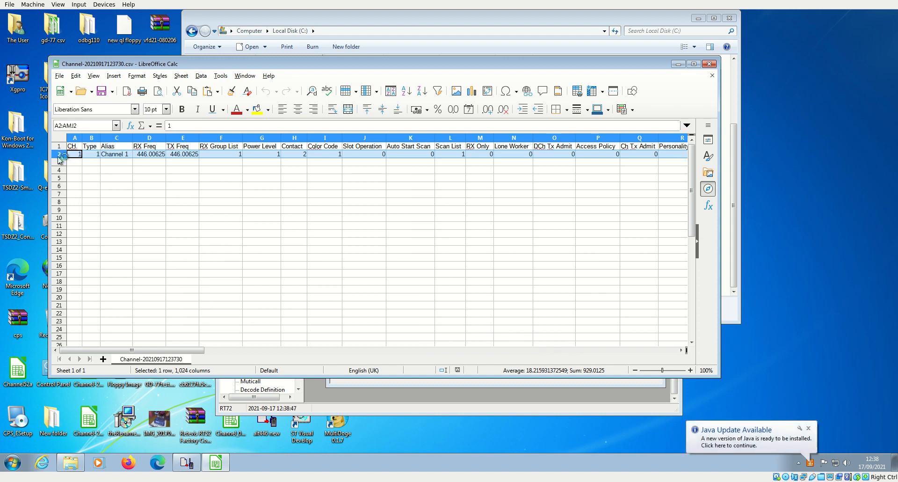
{"action": "right_click", "coordinate": [60, 157]}
{"action": "left_click", "coordinate": [70, 177]}
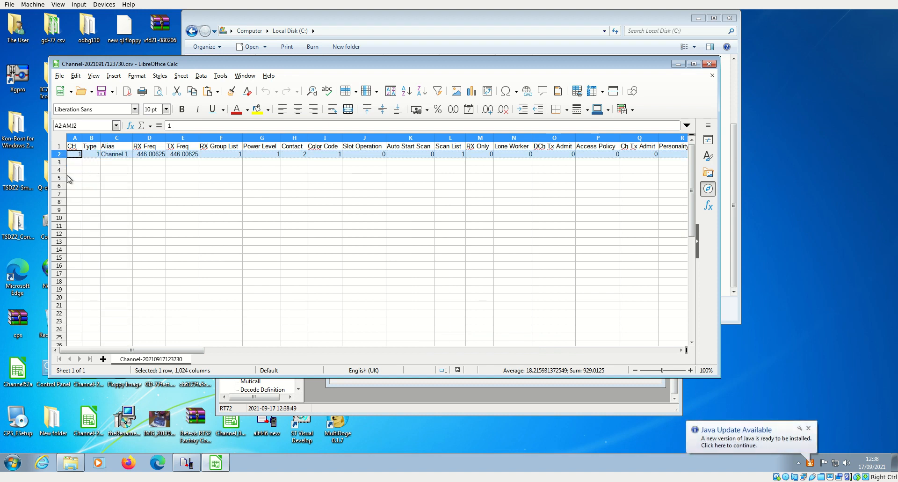
- Paste the copied Channel 1 row into rows 3 to 17 of the spreadsheet
{"action": "left_click_drag", "start_coordinate": [73, 162], "coordinate": [66, 272]}
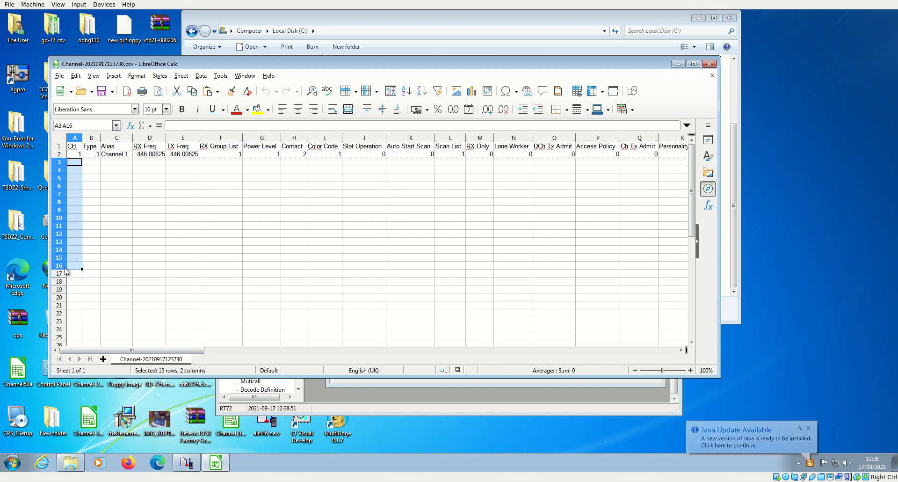
{"action": "left_click", "coordinate": [57, 164]}
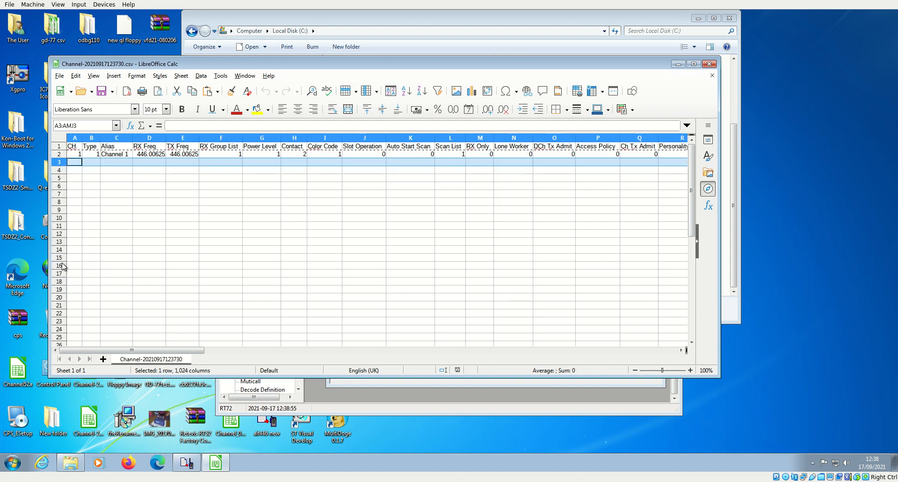
{"action": "left_click", "coordinate": [61, 266], "text": "shift"}
{"action": "left_click", "coordinate": [59, 273], "text": "shift"}
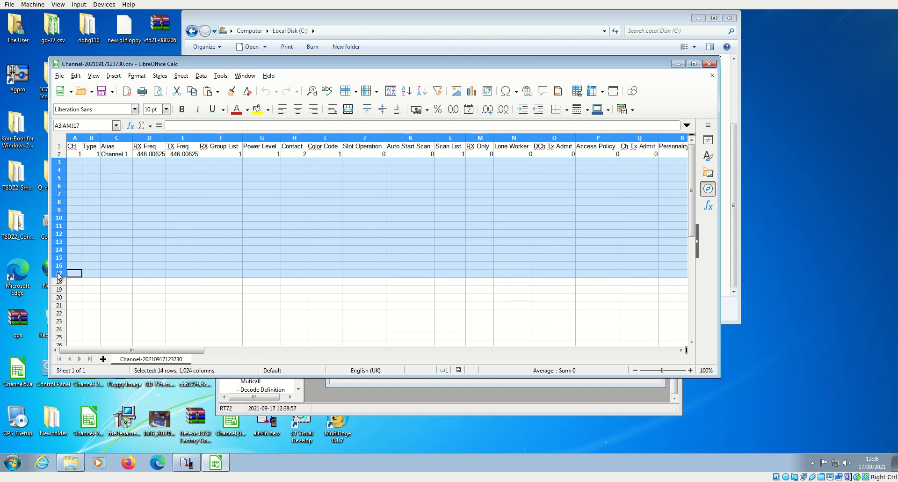
{"action": "right_click", "coordinate": [96, 183]}
{"action": "left_click", "coordinate": [139, 214]}
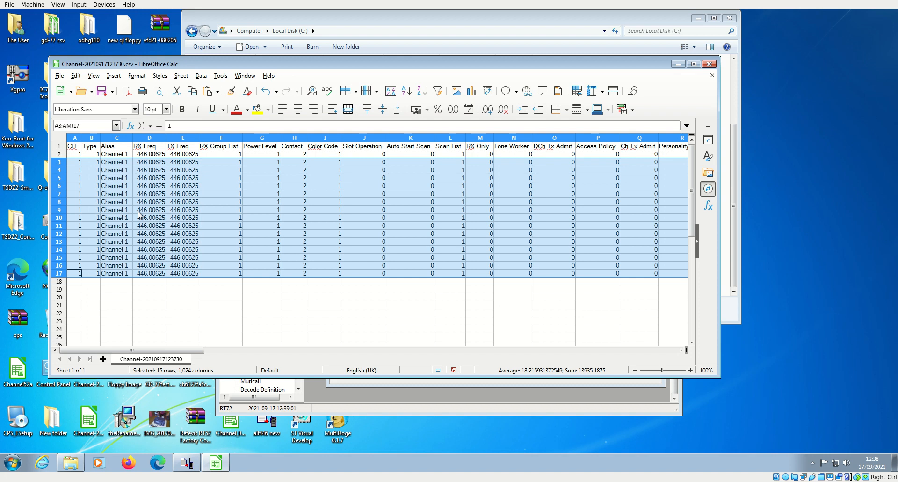
{"action": "left_click", "coordinate": [216, 218]}
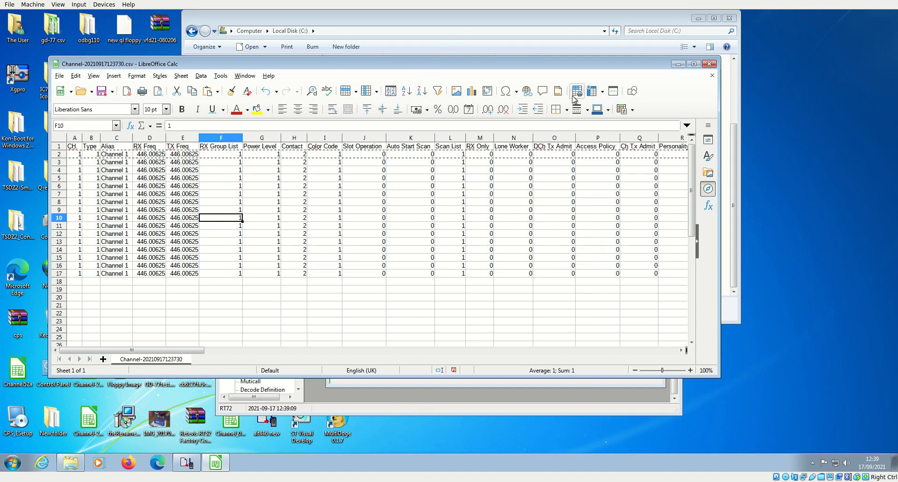
- Open the gd77 file from Local Disk (C:) in Calc with the default text import options and place it beside the channel spreadsheet
{"action": "left_click", "coordinate": [586, 16]}
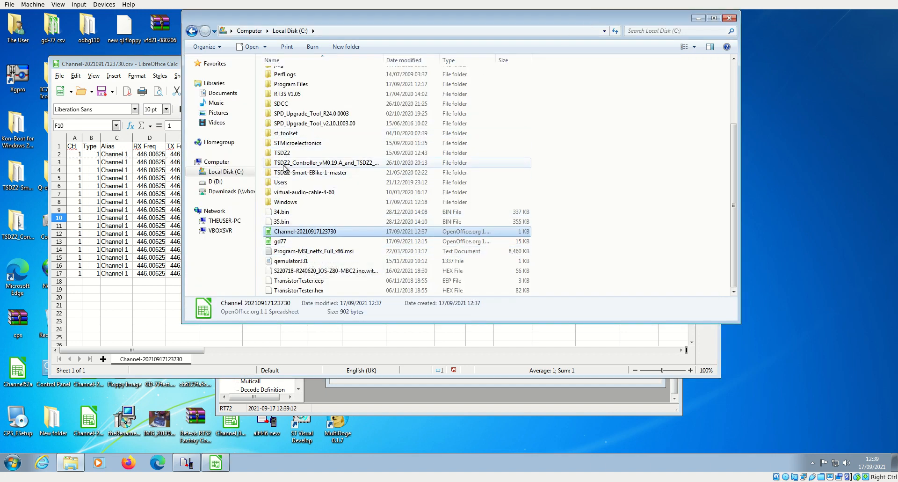
{"action": "double_click", "coordinate": [293, 243]}
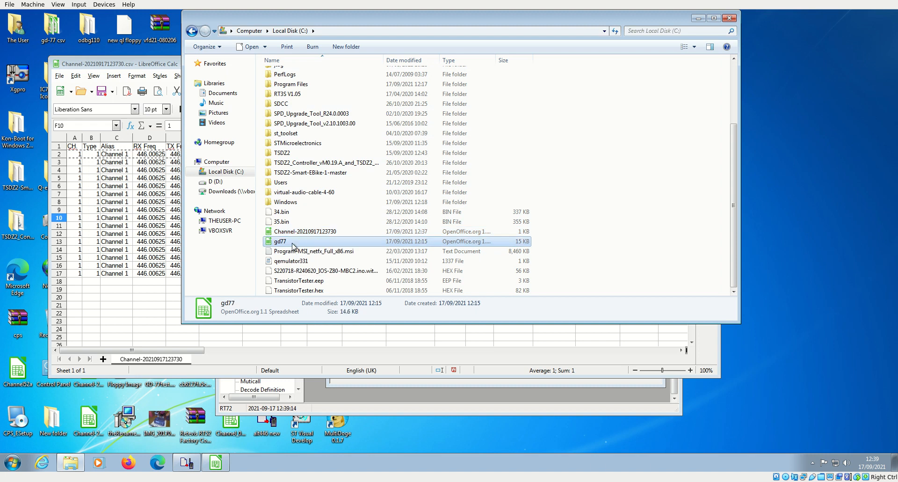
{"action": "left_click", "coordinate": [484, 352]}
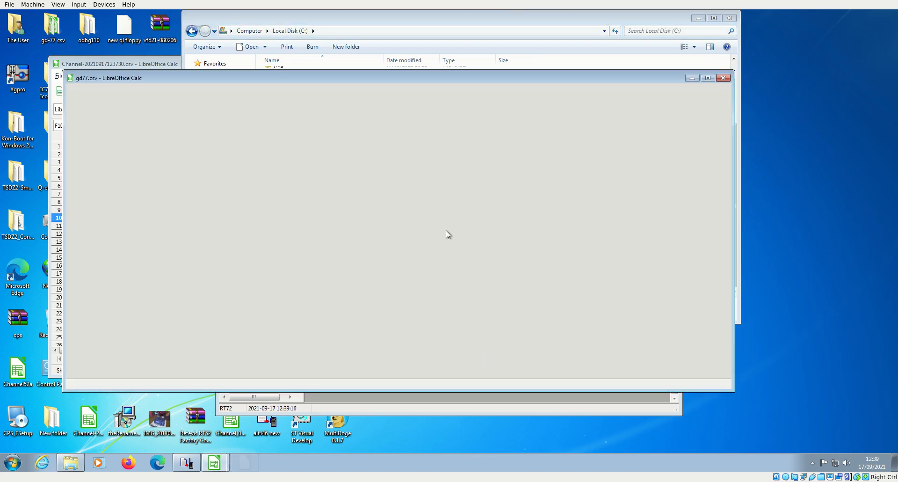
{"action": "left_click_drag", "start_coordinate": [256, 77], "coordinate": [495, 49]}
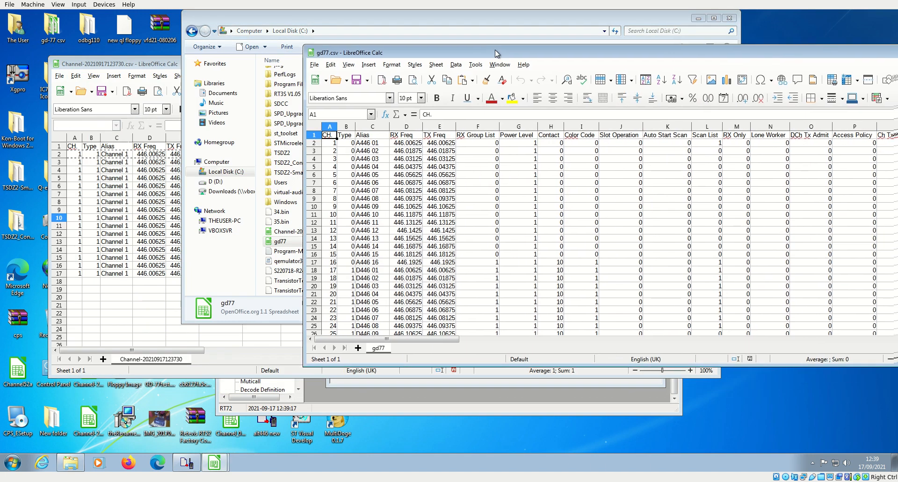
{"action": "left_click_drag", "start_coordinate": [406, 272], "coordinate": [428, 311]}
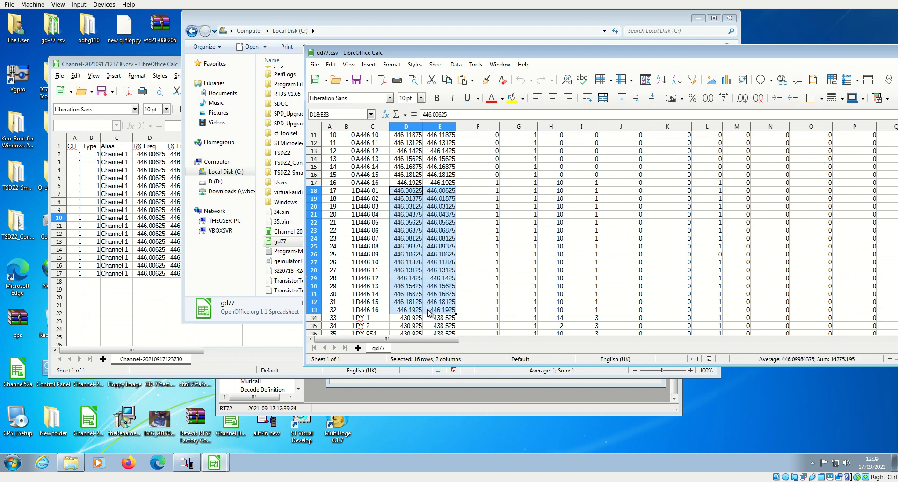
{"action": "right_click", "coordinate": [421, 276]}
{"action": "left_click", "coordinate": [444, 292]}
{"action": "left_click", "coordinate": [145, 171]}
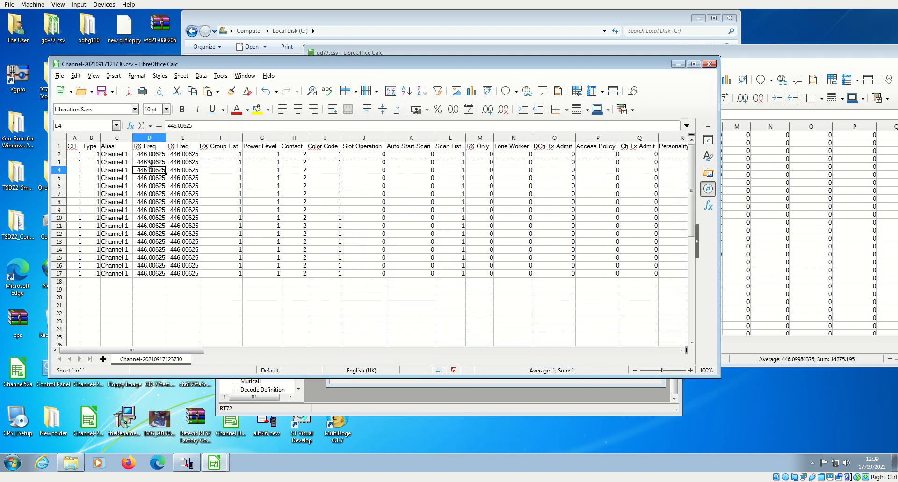
{"action": "left_click_drag", "start_coordinate": [150, 156], "coordinate": [182, 273]}
{"action": "right_click", "coordinate": [181, 242]}
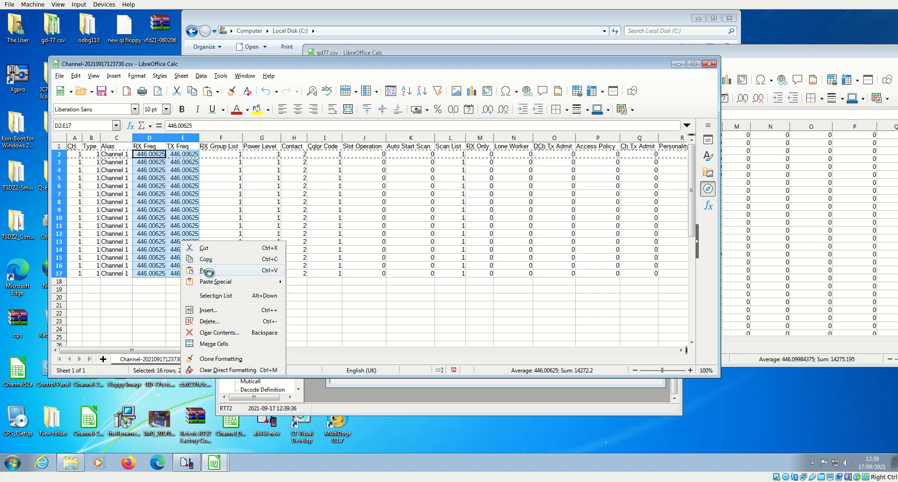
{"action": "left_click", "coordinate": [209, 270]}
{"action": "left_click", "coordinate": [411, 241]}
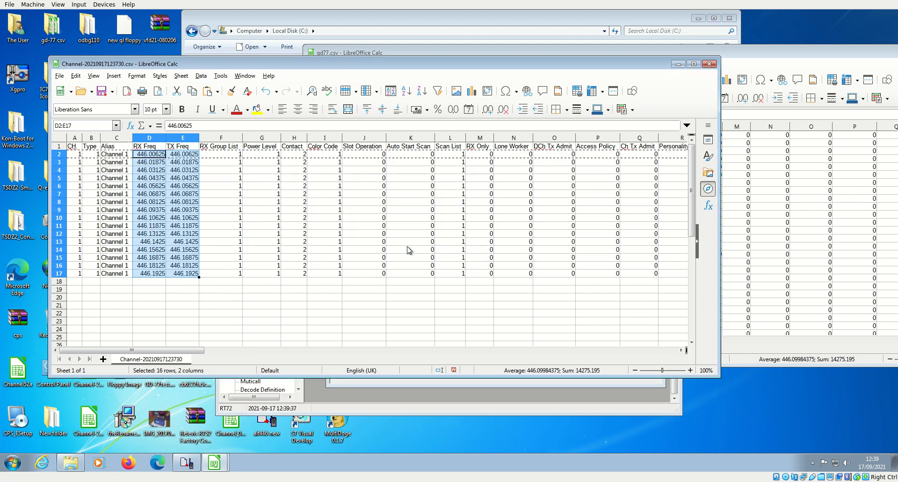
{"action": "left_click", "coordinate": [729, 265]}
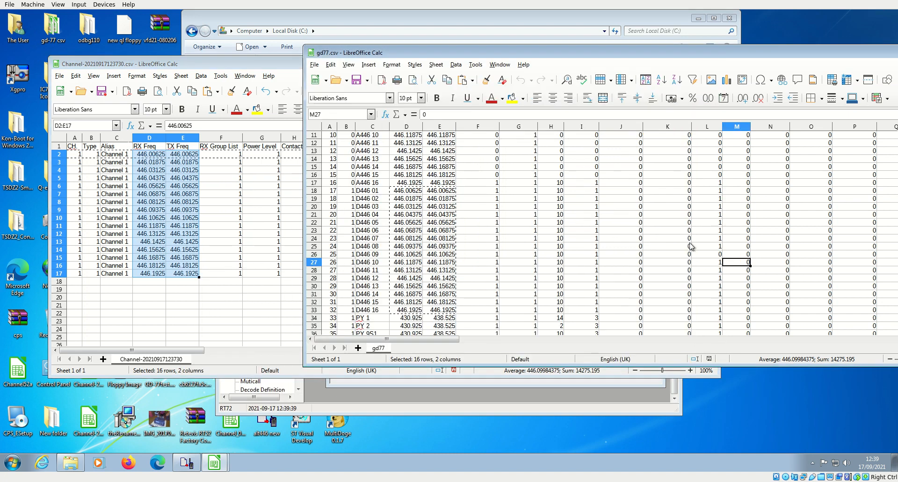
{"action": "left_click", "coordinate": [362, 191]}
{"action": "left_click_drag", "start_coordinate": [362, 191], "coordinate": [368, 310]}
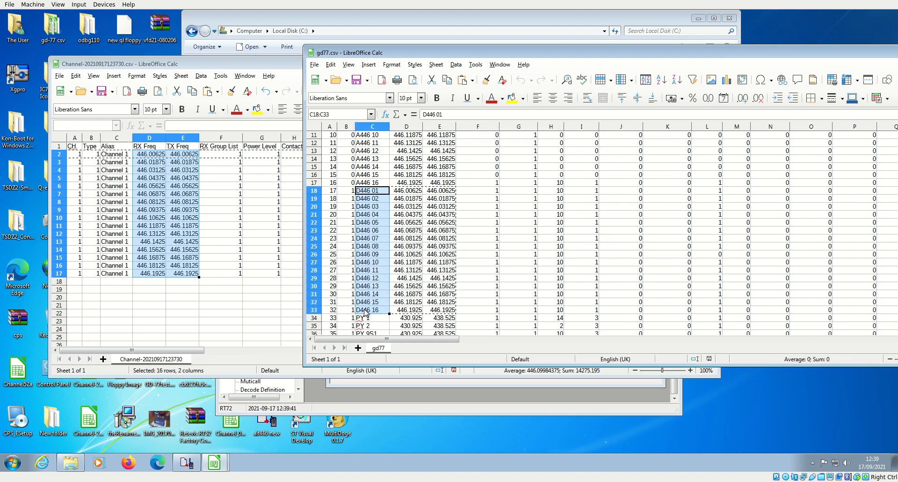
{"action": "right_click", "coordinate": [365, 274]}
{"action": "left_click", "coordinate": [388, 291]}
{"action": "left_click_drag", "start_coordinate": [116, 154], "coordinate": [122, 275]}
{"action": "right_click", "coordinate": [124, 249]}
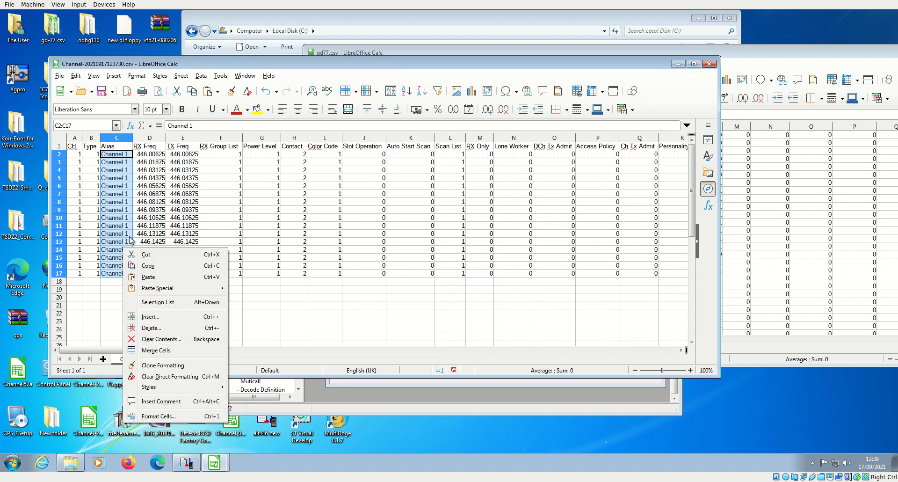
{"action": "left_click", "coordinate": [148, 277]}
{"action": "left_click", "coordinate": [410, 246]}
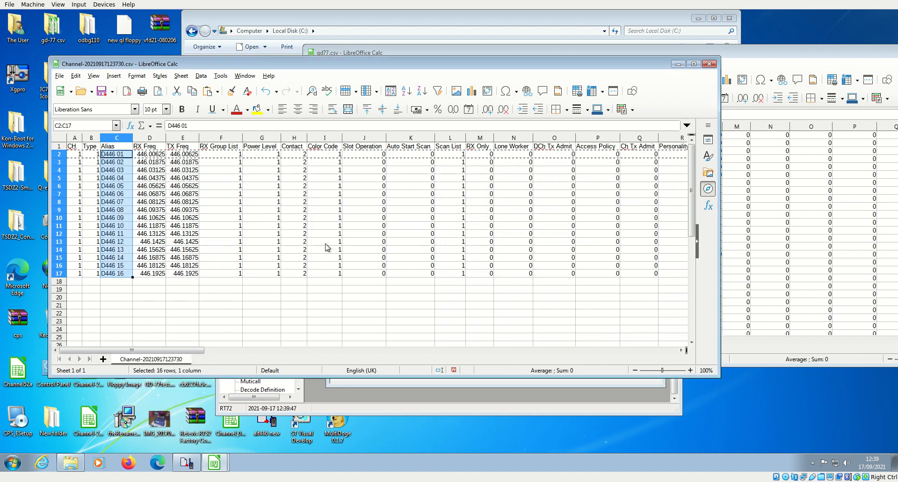
- Number the channels in the CH. column consecutively from 2 in cell A3 to 16 in cell A17
{"action": "left_click", "coordinate": [78, 162]}
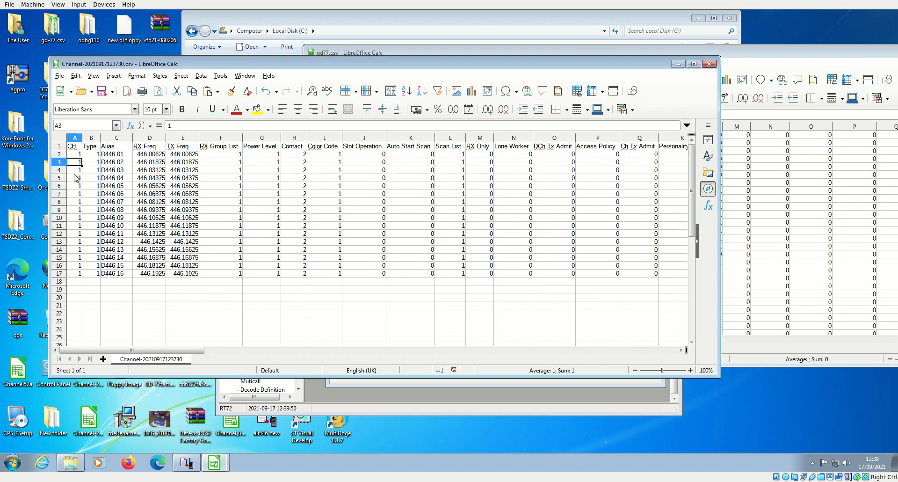
{"action": "type", "text": "2 3 4 5 6 7 8 "}
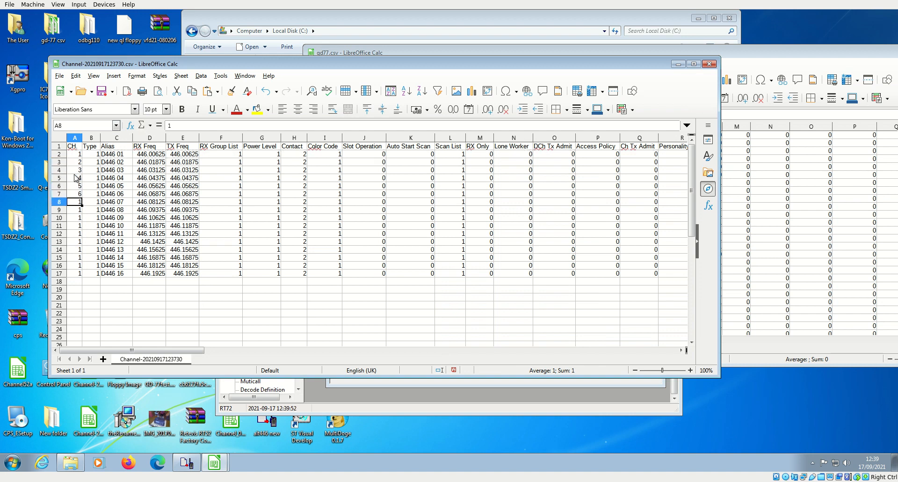
{"action": "type", "text": "9"}
{"action": "key", "text": "Return"}
{"action": "type", "text": "10"}
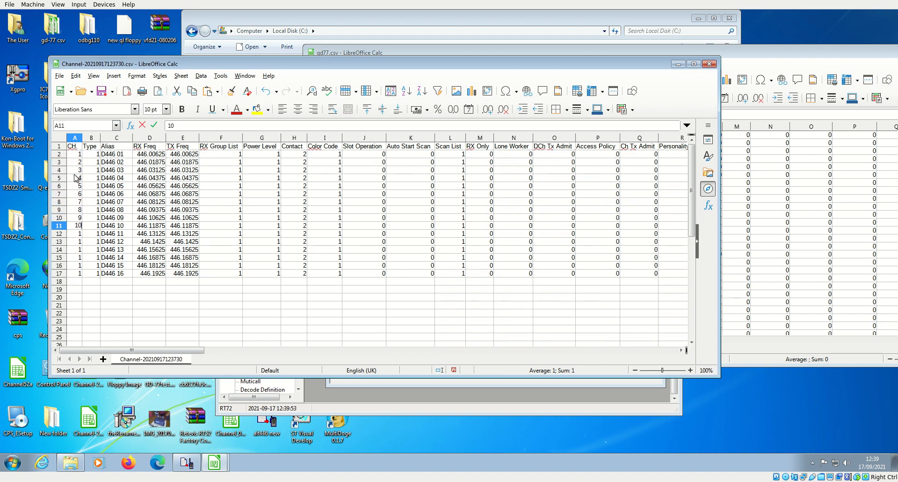
{"action": "key", "text": "Return"}
{"action": "type", "text": "11"}
{"action": "key", "text": "Return"}
{"action": "type", "text": "12"}
{"action": "key", "text": "Return"}
{"action": "type", "text": "13"}
{"action": "key", "text": "Return"}
{"action": "type", "text": "14"}
{"action": "key", "text": "Return"}
{"action": "type", "text": "15"}
{"action": "key", "text": "Return"}
{"action": "type", "text": "16"}
{"action": "key", "text": "Return"}
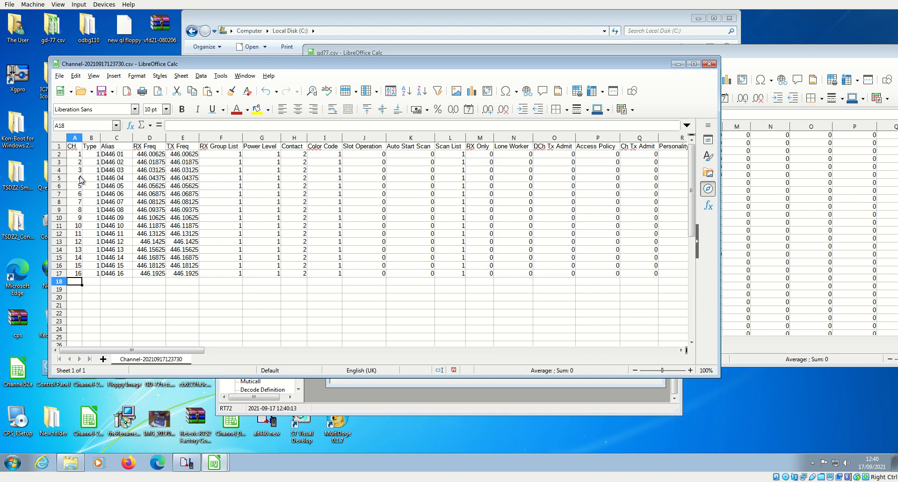
- Save the edited channel spreadsheet, keeping the Text CSV format
{"action": "left_click", "coordinate": [60, 76]}
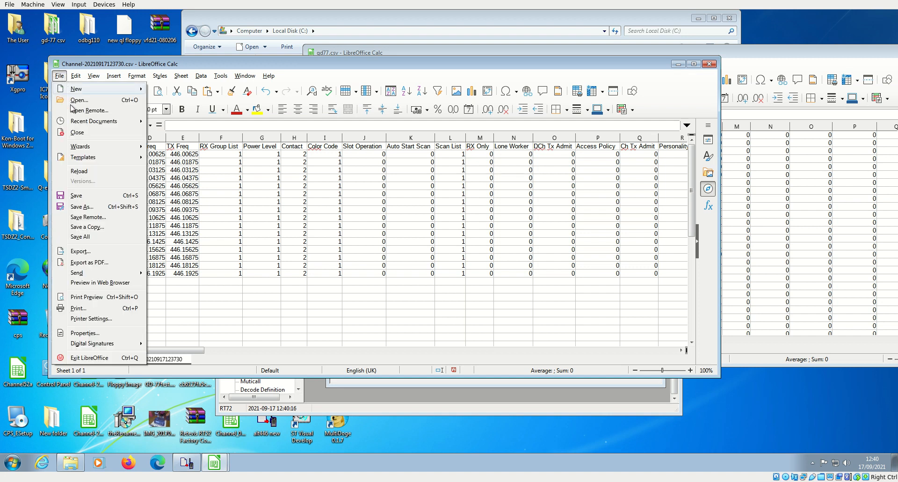
{"action": "left_click", "coordinate": [82, 197]}
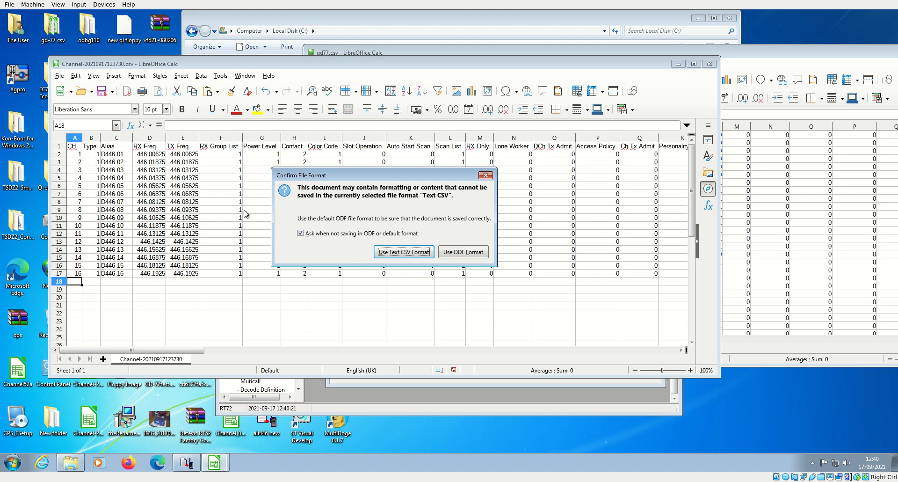
{"action": "left_click", "coordinate": [411, 255]}
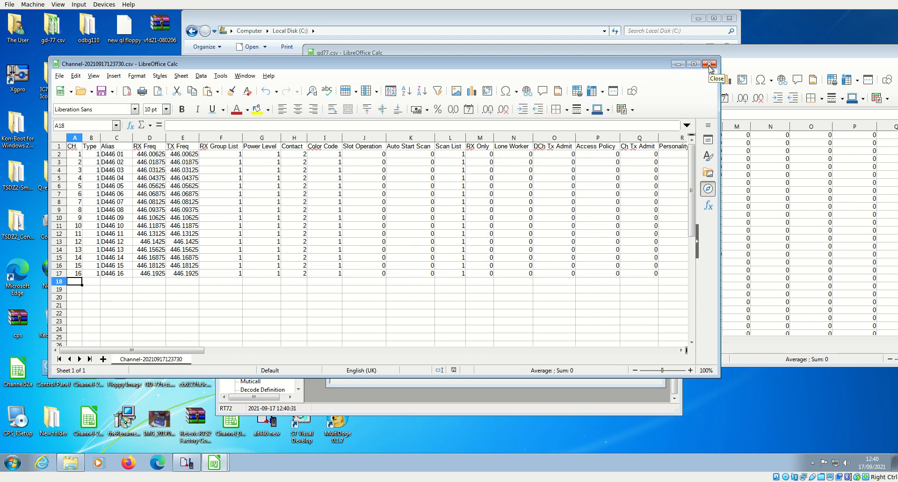
{"action": "left_click", "coordinate": [403, 398]}
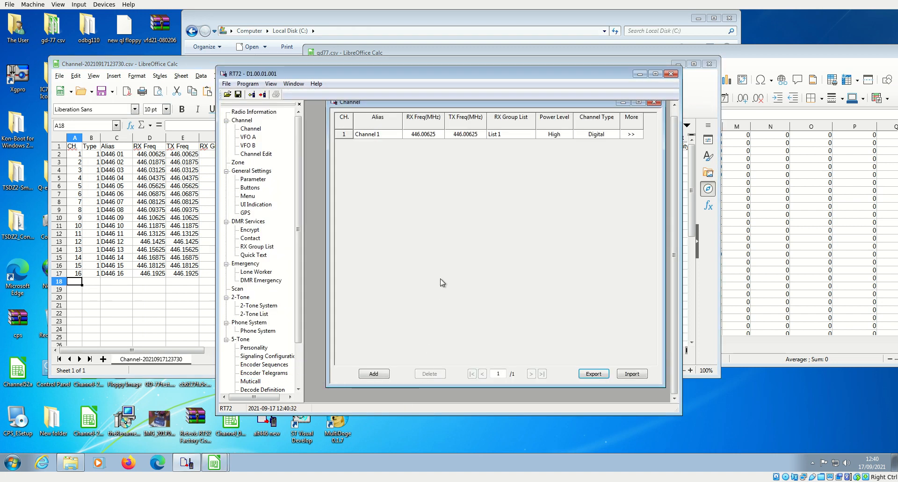
{"action": "left_click", "coordinate": [633, 374]}
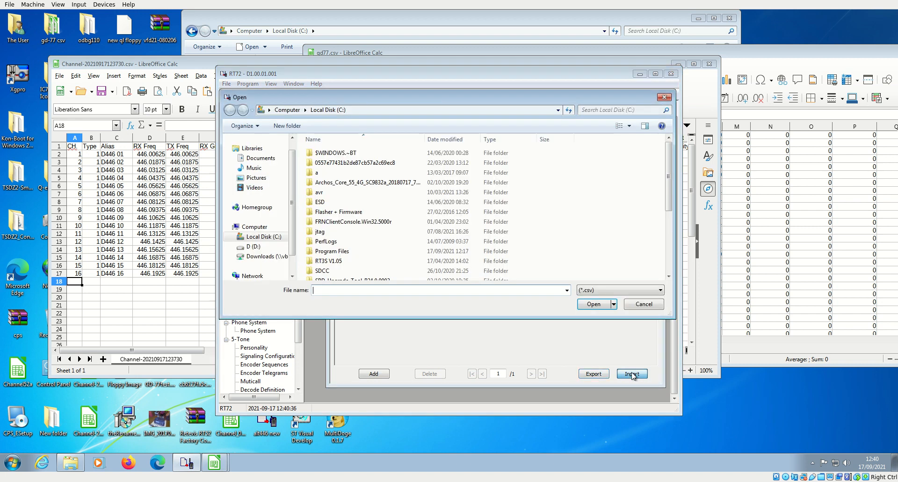
{"action": "left_click_drag", "start_coordinate": [669, 169], "coordinate": [670, 230]}
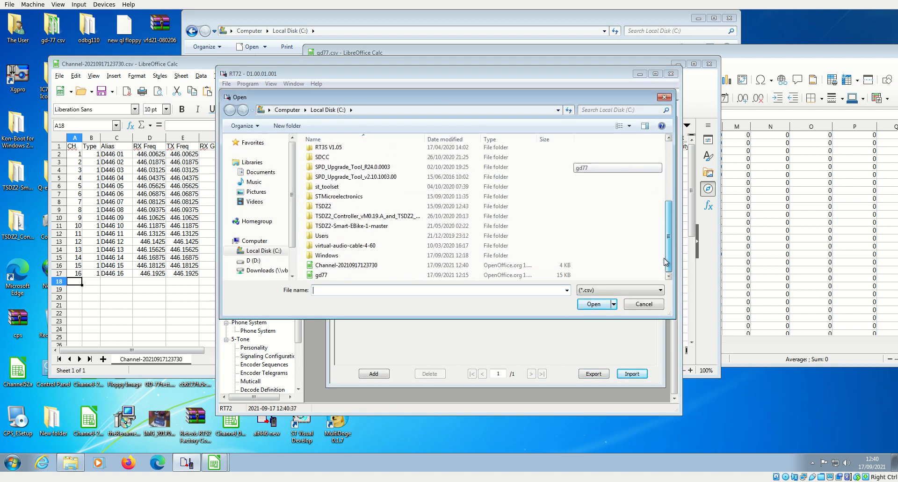
{"action": "left_click", "coordinate": [351, 265]}
{"action": "double_click", "coordinate": [351, 265]}
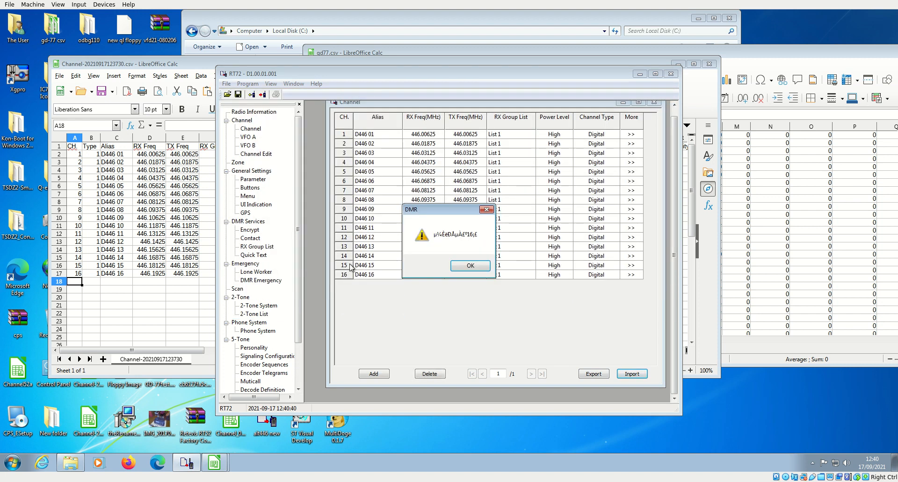
{"action": "left_click", "coordinate": [467, 270]}
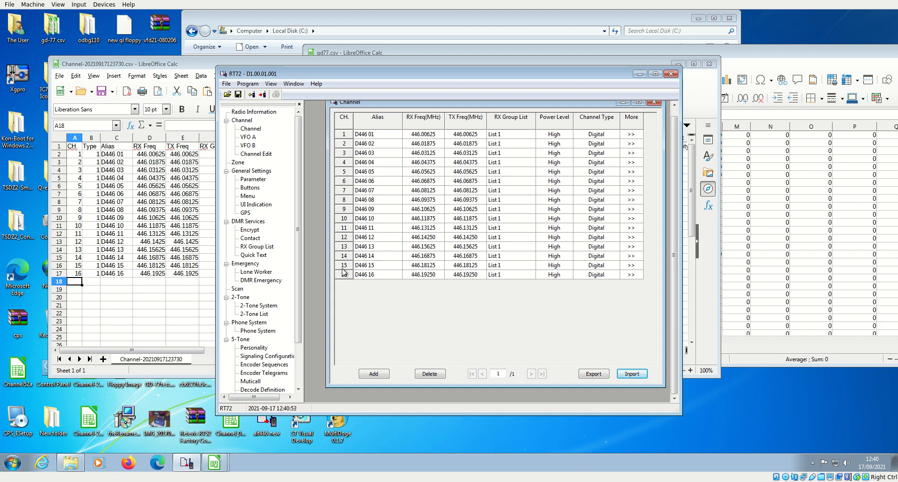
- Open the zone settings and rename Zone 1 as 446 DMR
{"action": "left_click", "coordinate": [246, 163]}
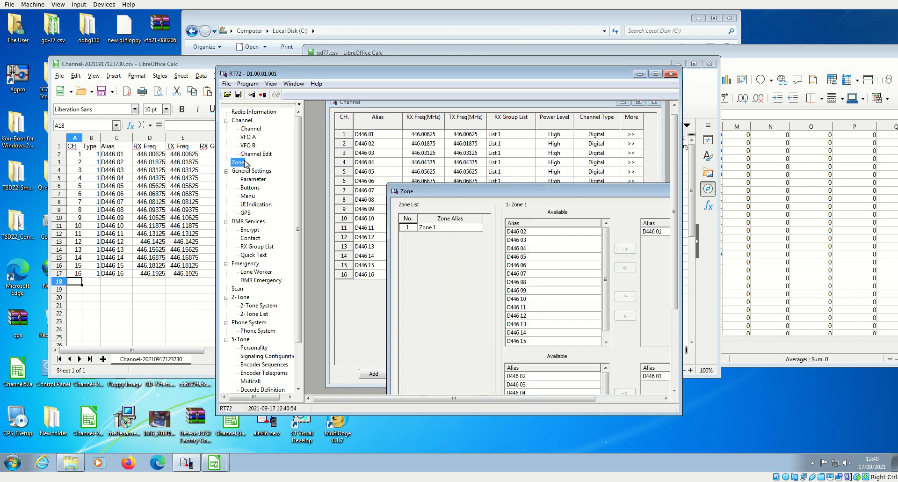
{"action": "left_click", "coordinate": [443, 228]}
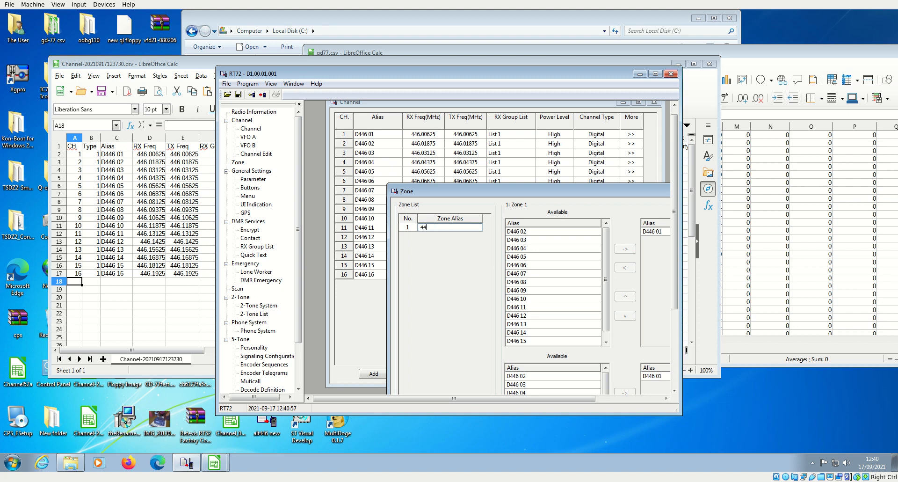
{"action": "type", "text": "446 DMR"}
{"action": "key", "text": "Return"}
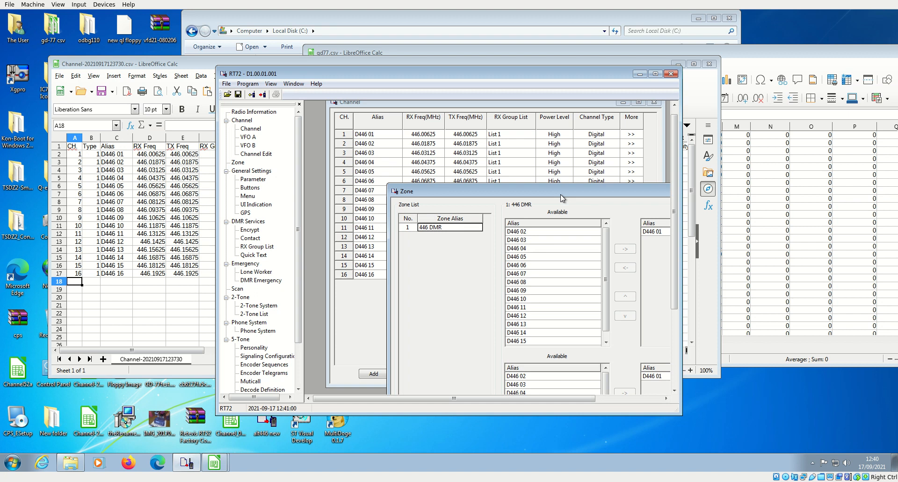
- Add all available channels, D446 02 to D446 16, to Members A of the 446 DMR zone and close the zone window
{"action": "left_click_drag", "start_coordinate": [562, 198], "coordinate": [463, 130]}
{"action": "left_click", "coordinate": [447, 166]}
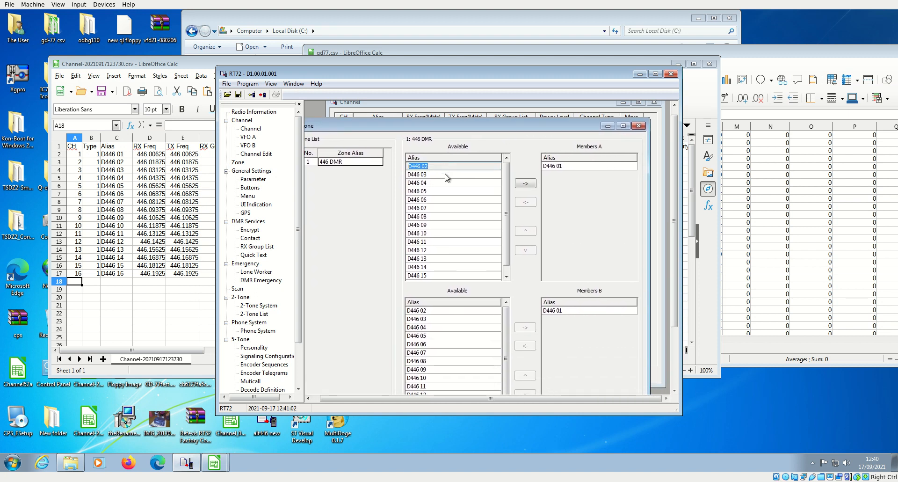
{"action": "left_click", "coordinate": [526, 184]}
{"action": "left_click", "coordinate": [525, 183]}
{"action": "left_click", "coordinate": [525, 183]}
{"action": "left_click", "coordinate": [525, 183]}
{"action": "left_click", "coordinate": [532, 183]}
{"action": "left_click", "coordinate": [532, 183]}
{"action": "left_click", "coordinate": [532, 183]}
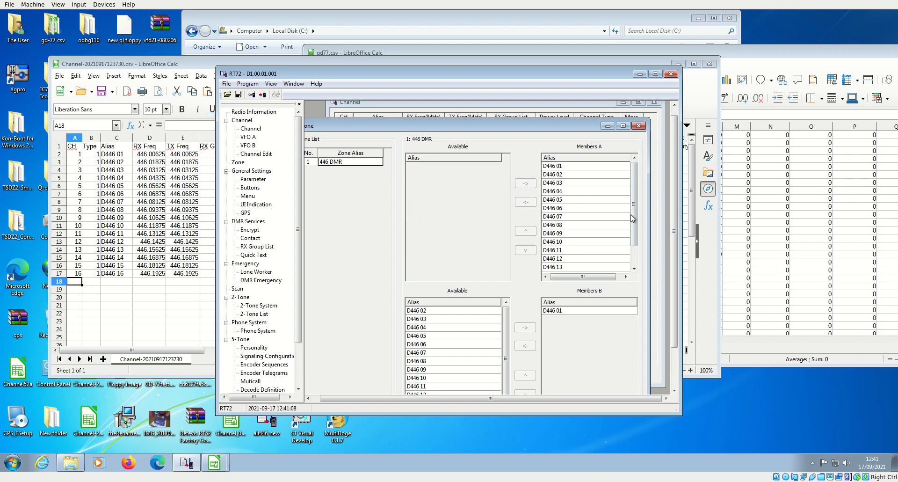
{"action": "left_click", "coordinate": [639, 126]}
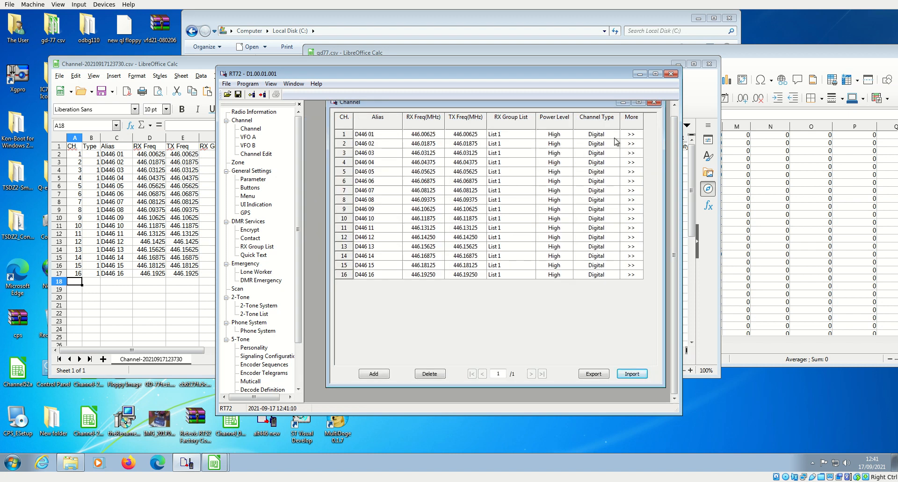